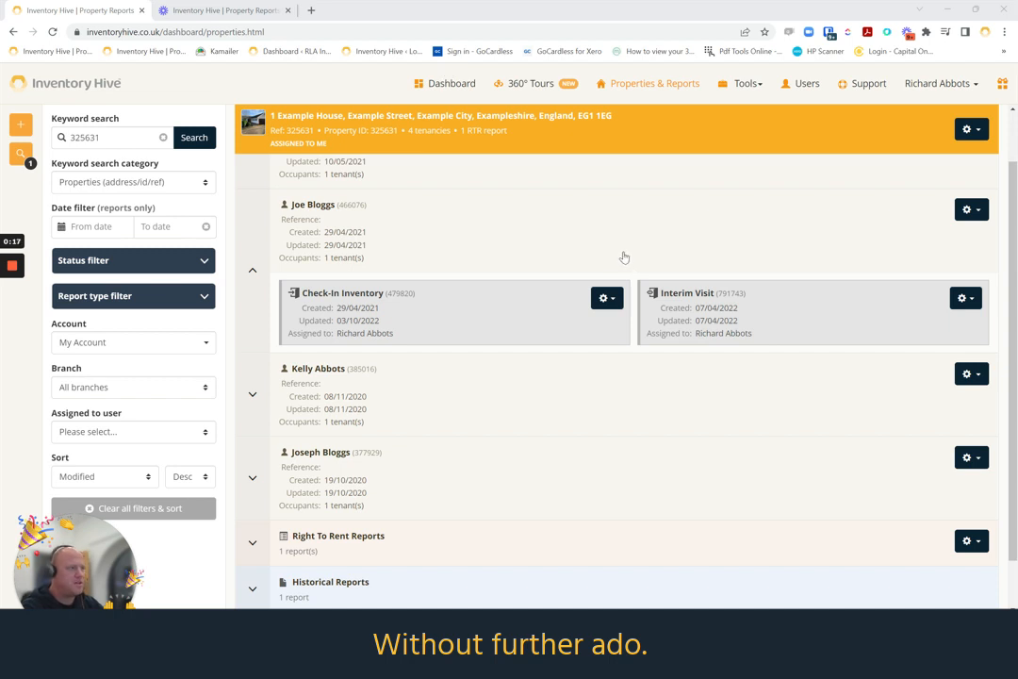
Continue the draft Check-In Inventory report, review its Property Compliance questions and mark that section as done
{"action": "left_click", "coordinate": [607, 300]}
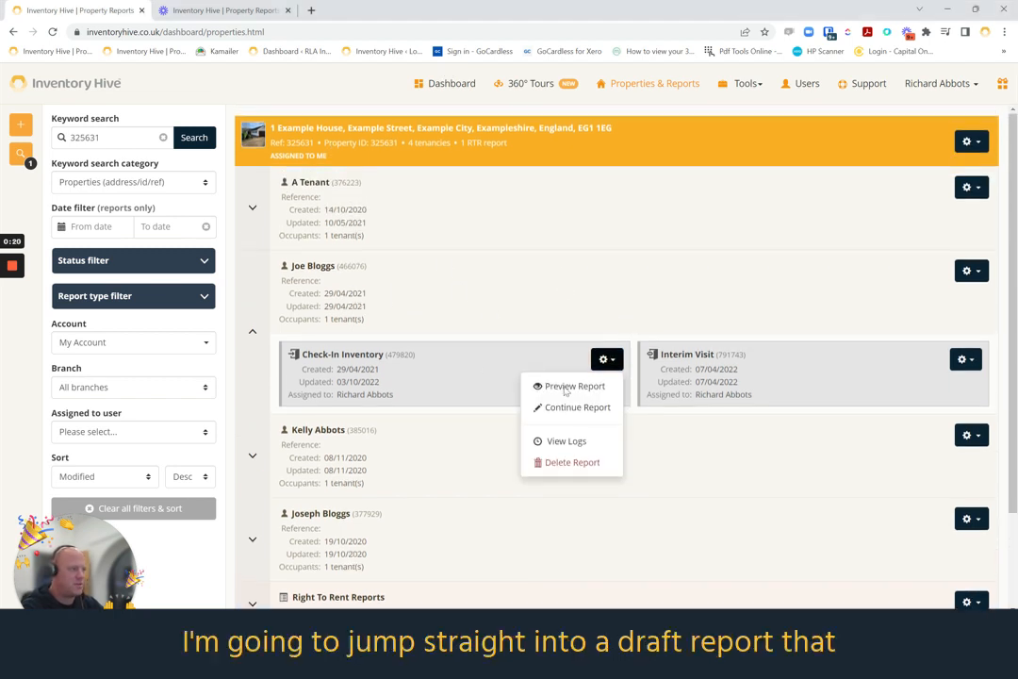
{"action": "left_click", "coordinate": [562, 408]}
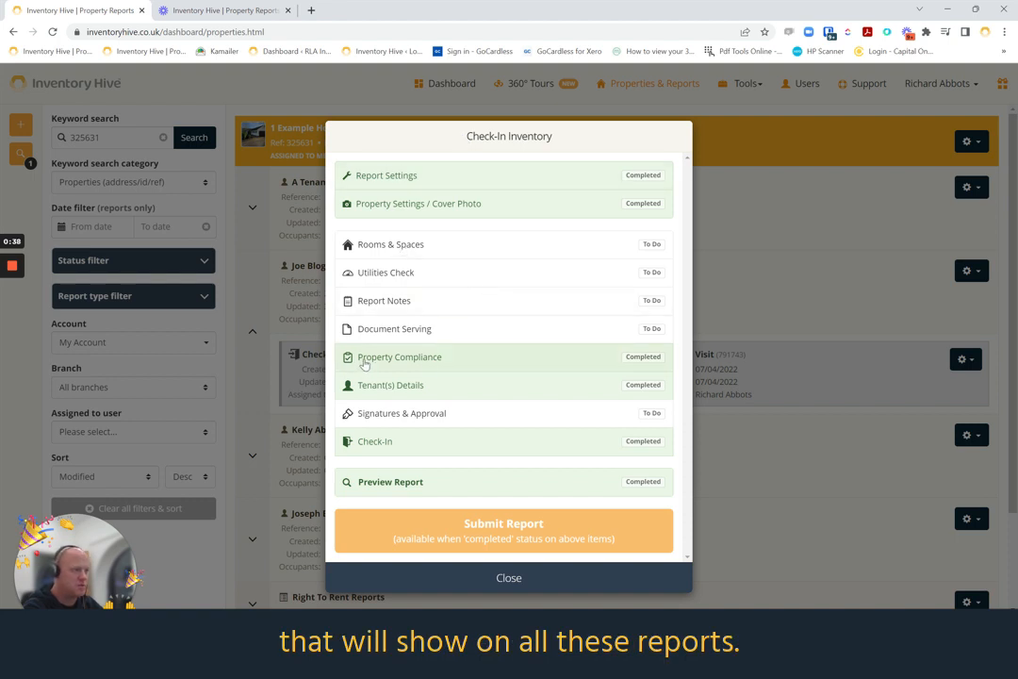
{"action": "left_click", "coordinate": [441, 358]}
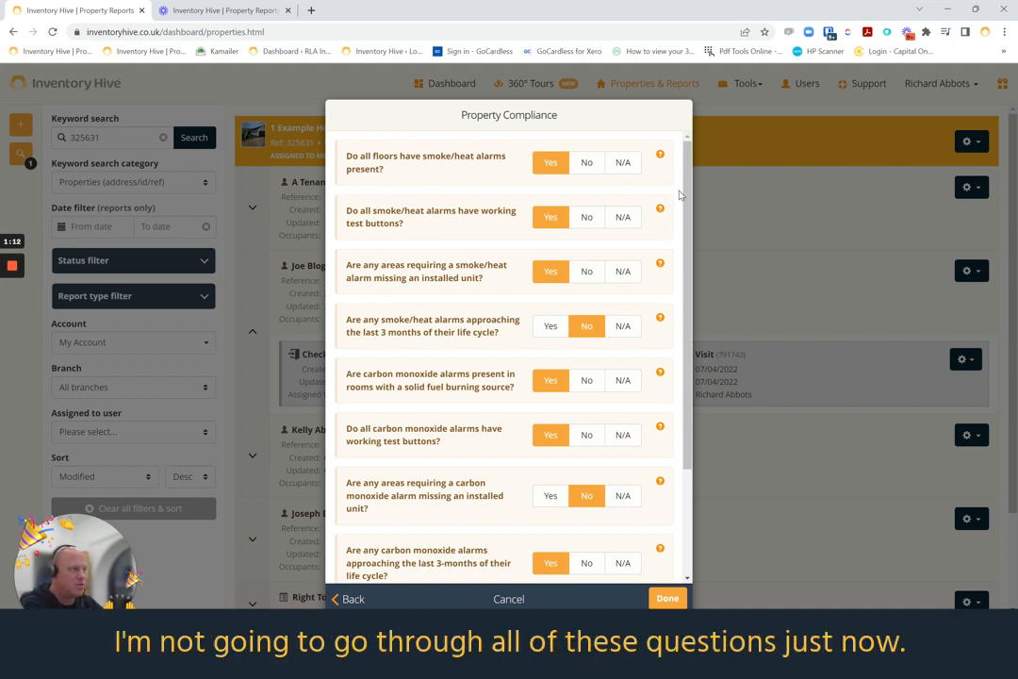
{"action": "scroll", "coordinate": [686, 212], "scroll_direction": "down", "scroll_amount": 3}
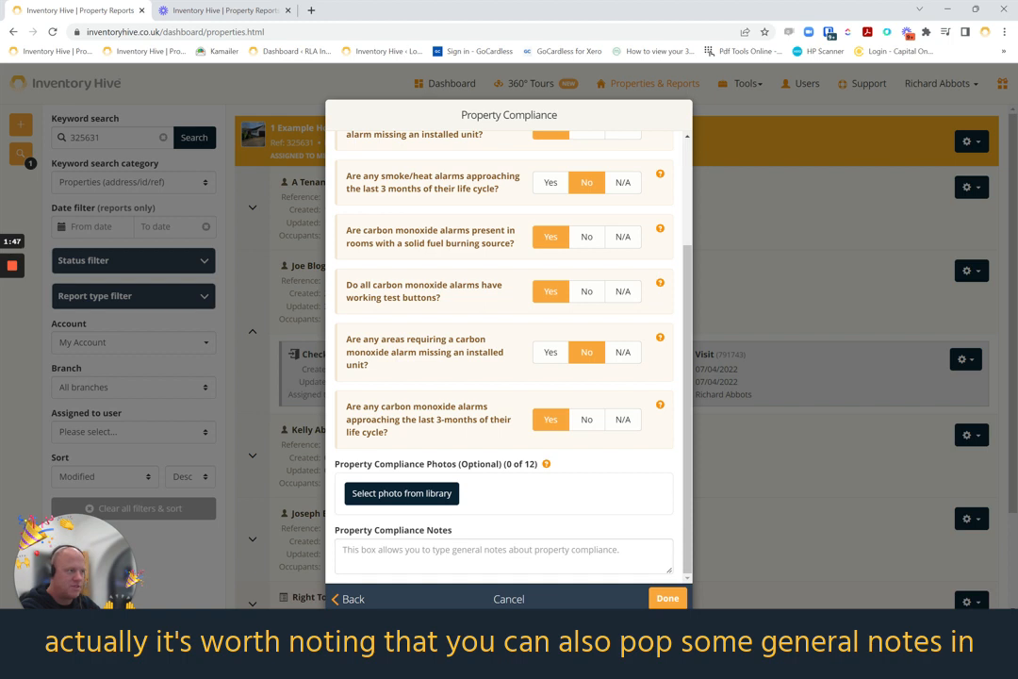
{"action": "left_click", "coordinate": [668, 600]}
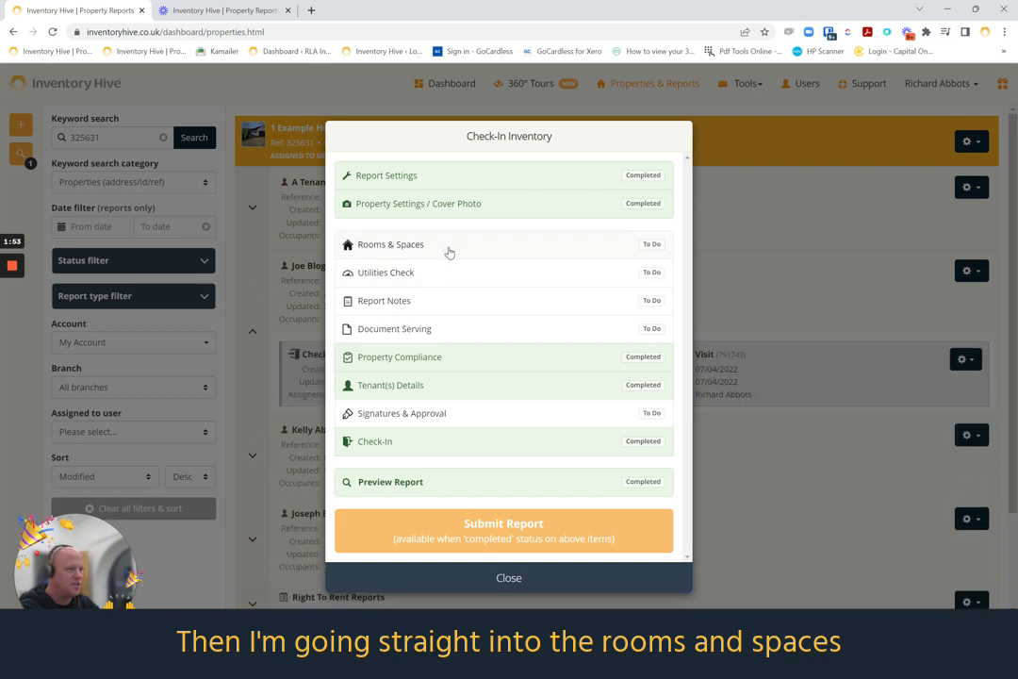
Open the Smoke Alarm item in the Entrance/Hallway room and examine its Compliance Flag section
{"action": "left_click", "coordinate": [450, 250]}
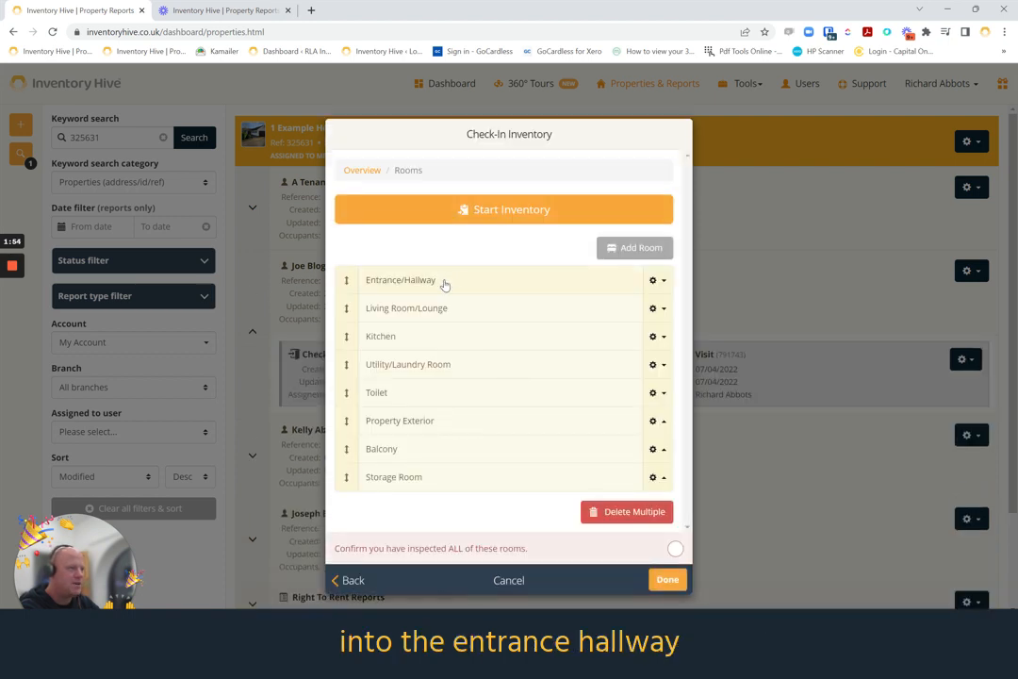
{"action": "left_click", "coordinate": [445, 283]}
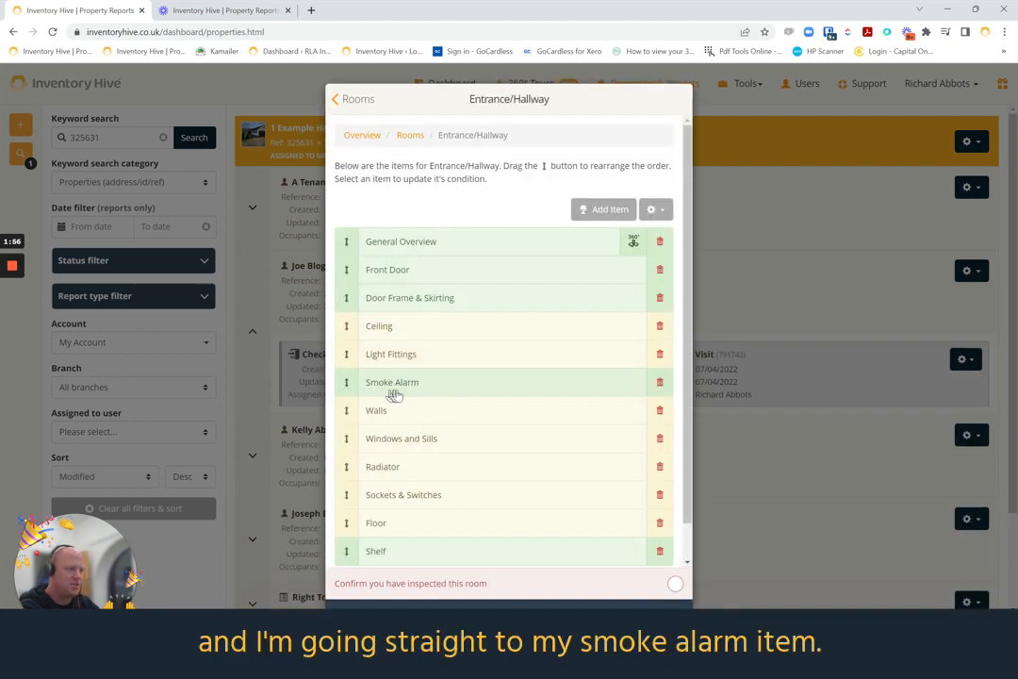
{"action": "left_click", "coordinate": [418, 386]}
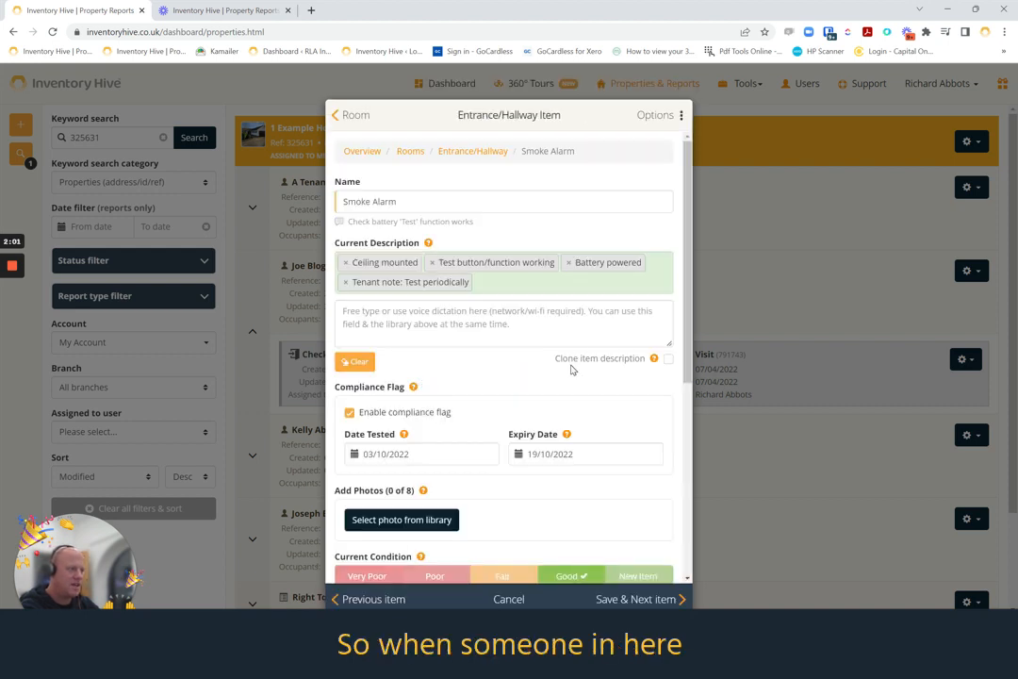
{"action": "scroll", "coordinate": [570, 369], "scroll_direction": "down", "scroll_amount": 1}
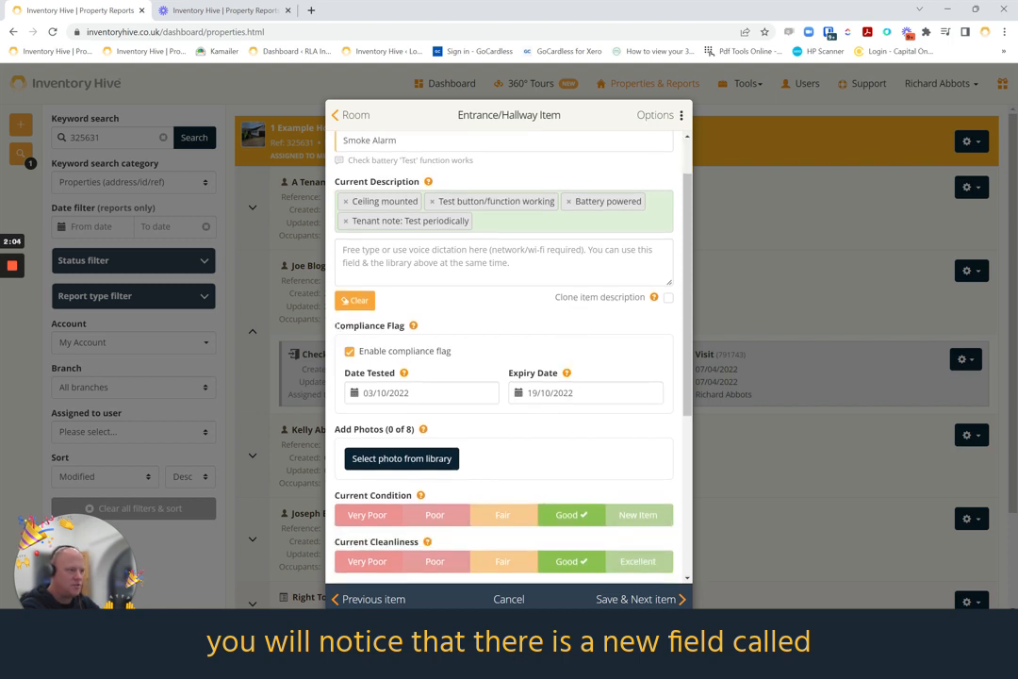
{"action": "left_click_drag", "start_coordinate": [337, 325], "coordinate": [407, 325]}
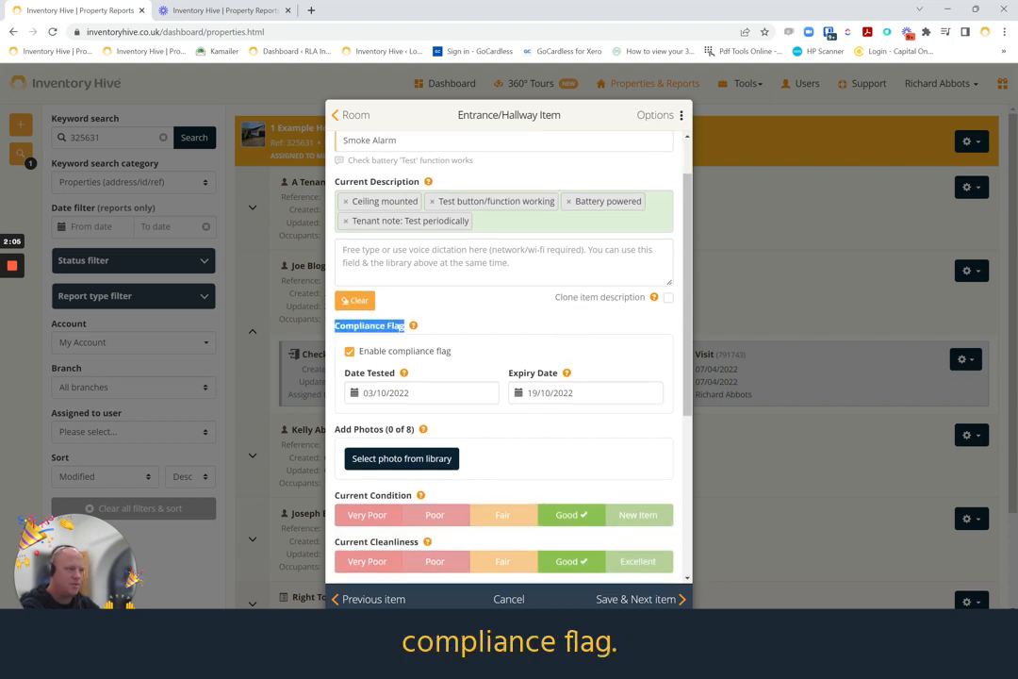
{"action": "left_click", "coordinate": [479, 321]}
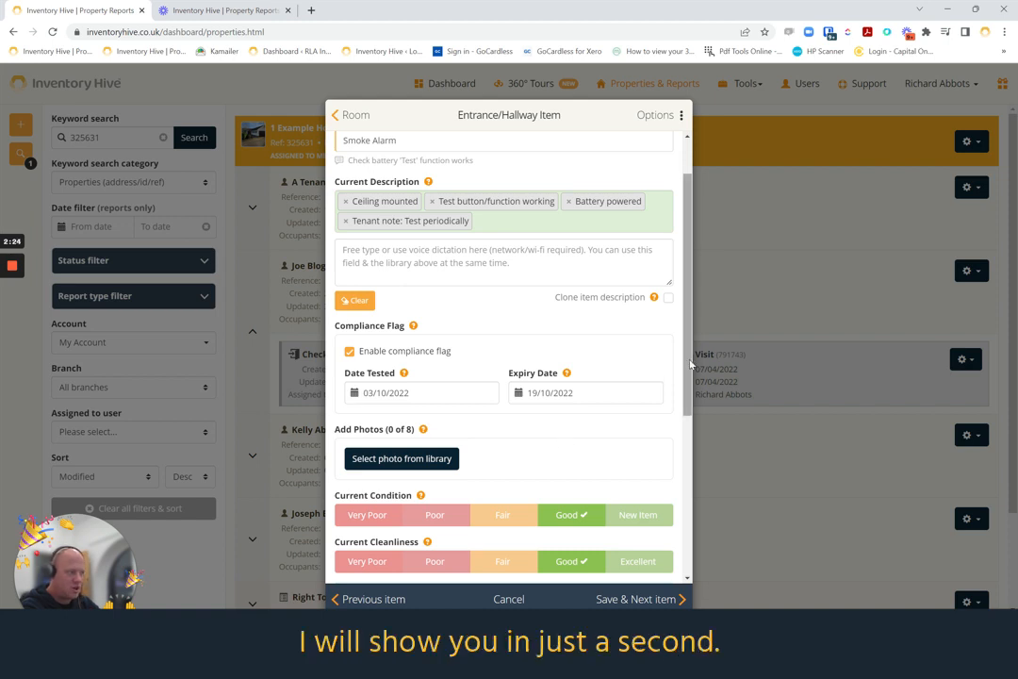
Set the smoke alarm's Date Tested to 03/10/2022
{"action": "left_click_drag", "start_coordinate": [691, 365], "coordinate": [689, 387]}
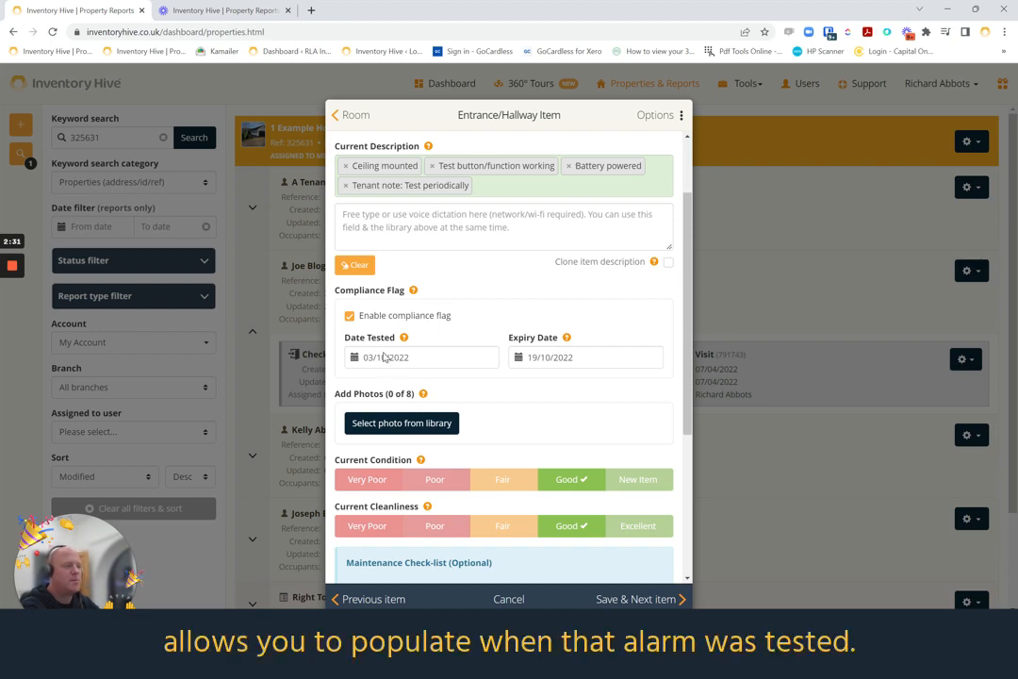
{"action": "left_click", "coordinate": [388, 356]}
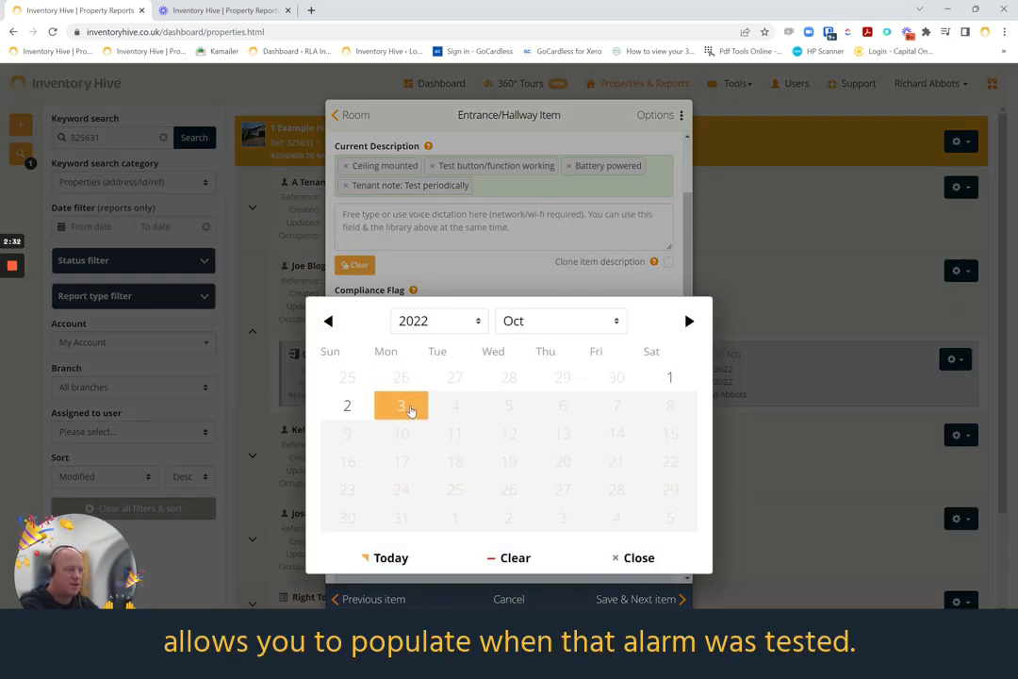
{"action": "left_click", "coordinate": [411, 409]}
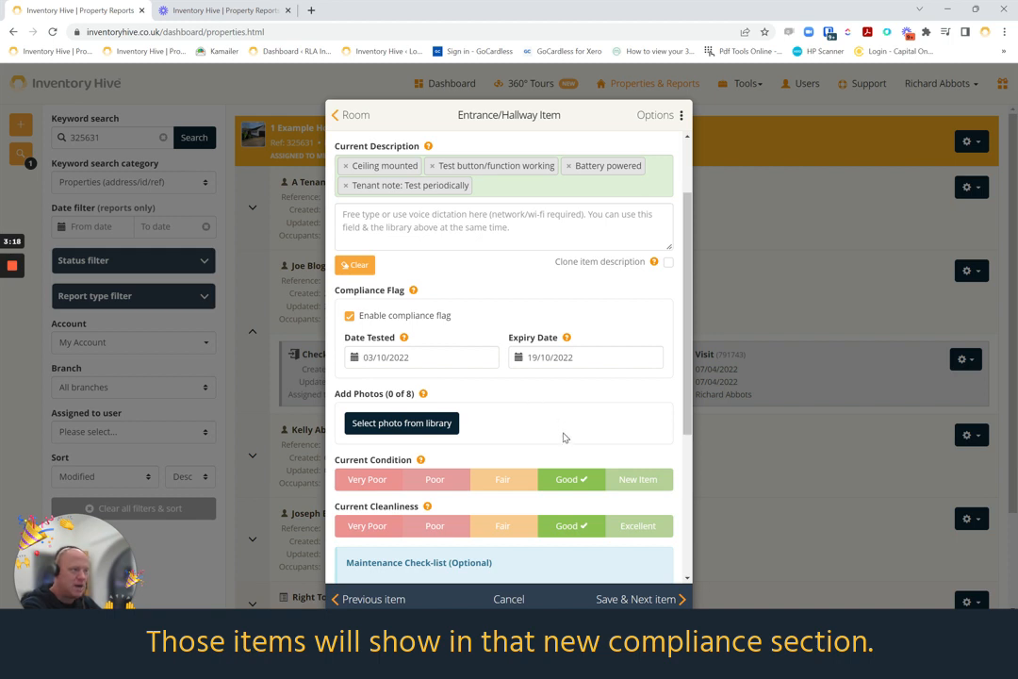
Review the smoke alarm's details and Flag Item status choices in the Maintenance Check-list, keeping "Item needs replacing", and save the item
{"action": "scroll", "coordinate": [563, 437], "scroll_direction": "up", "scroll_amount": 2}
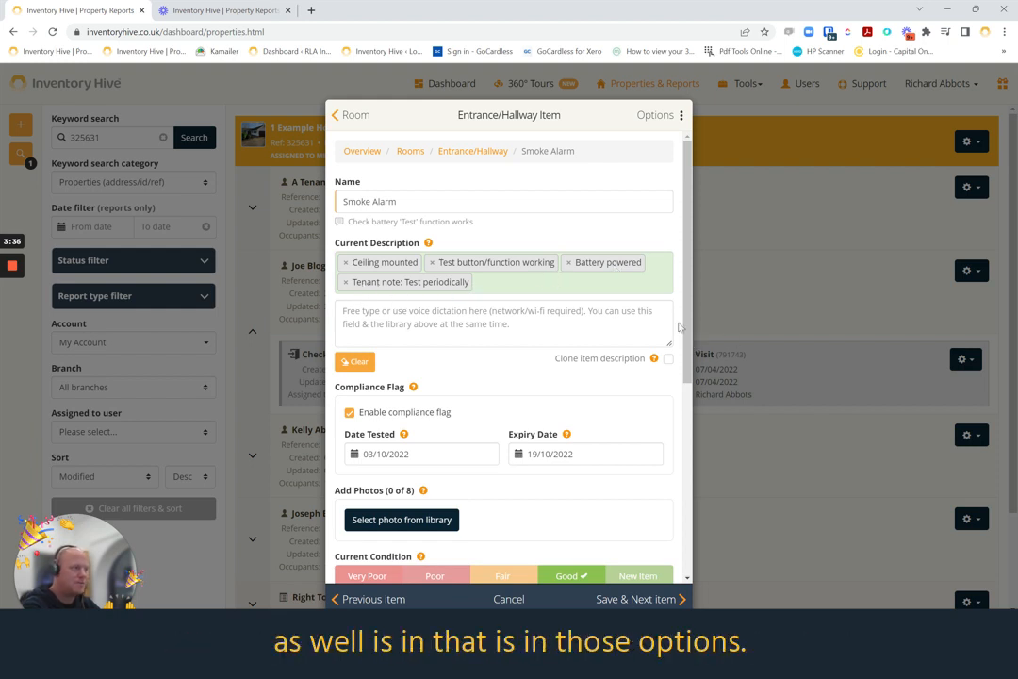
{"action": "scroll", "coordinate": [691, 340], "scroll_direction": "down", "scroll_amount": 1}
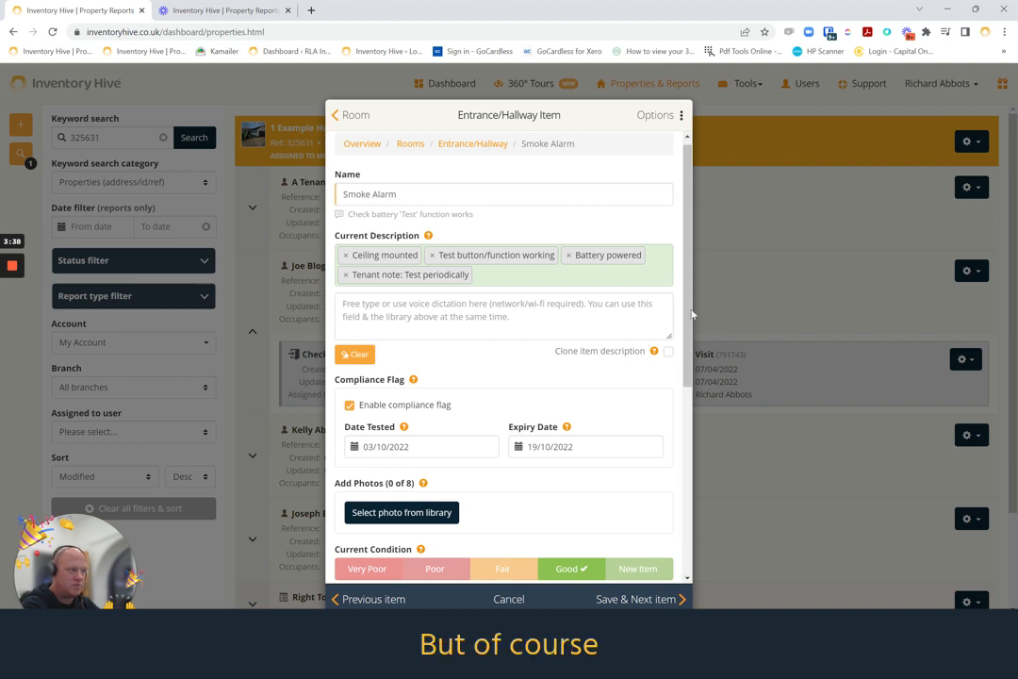
{"action": "left_click_drag", "start_coordinate": [691, 349], "coordinate": [691, 551]}
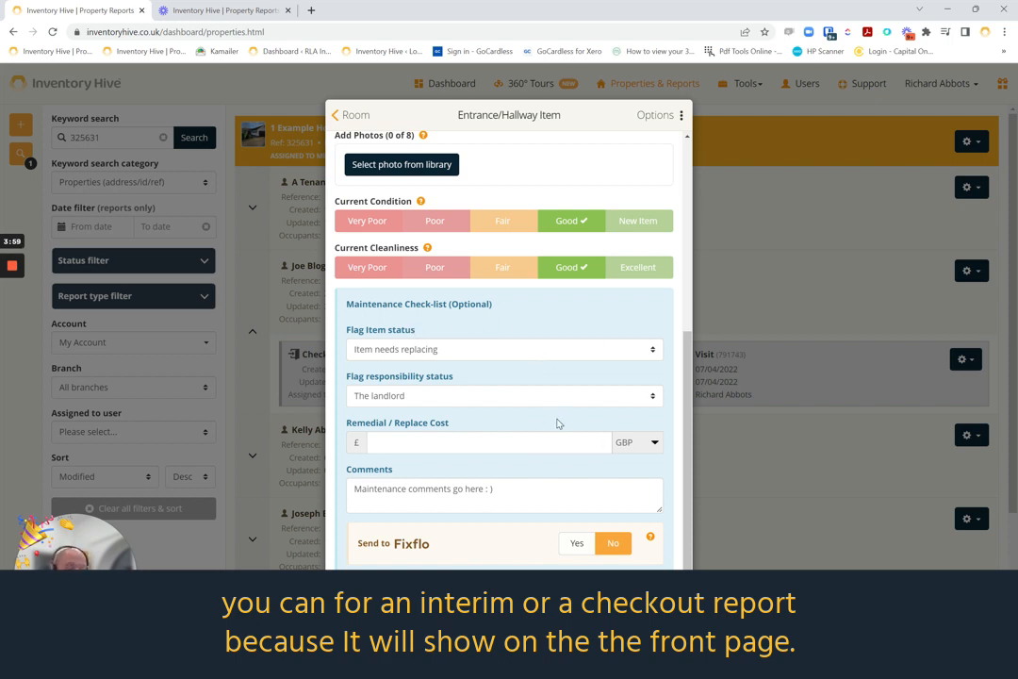
{"action": "left_click", "coordinate": [386, 353]}
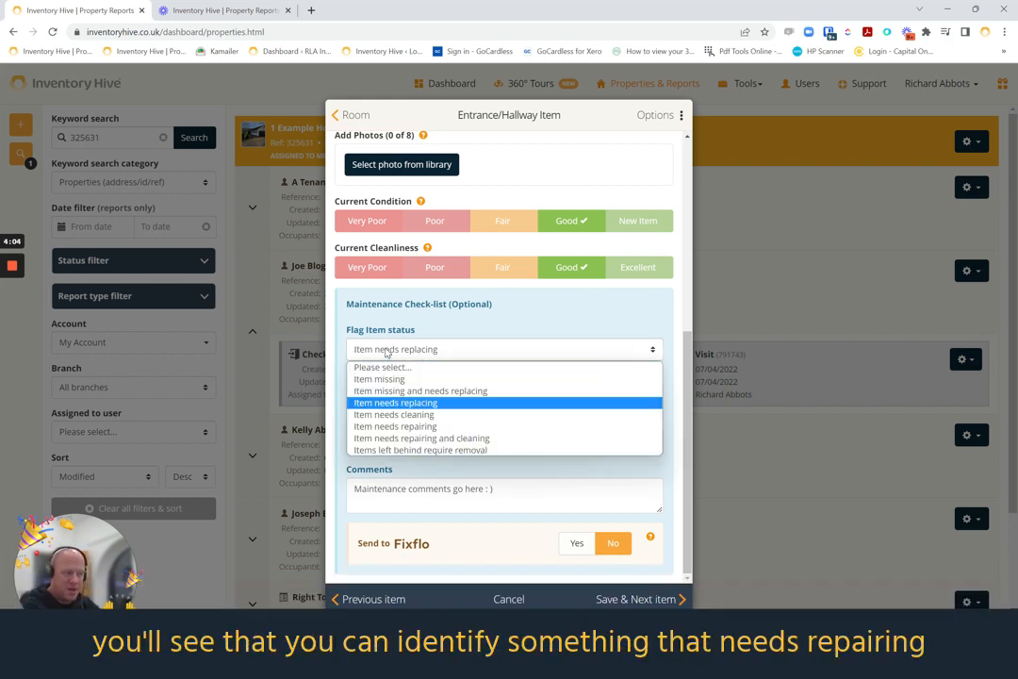
{"action": "left_click", "coordinate": [385, 352]}
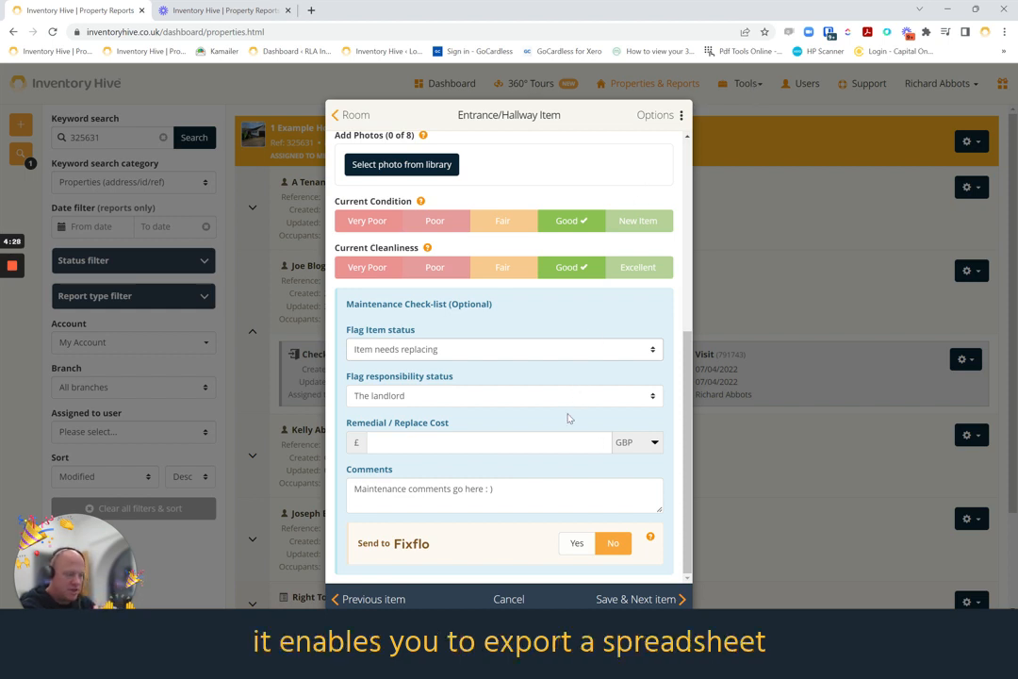
{"action": "left_click", "coordinate": [660, 603]}
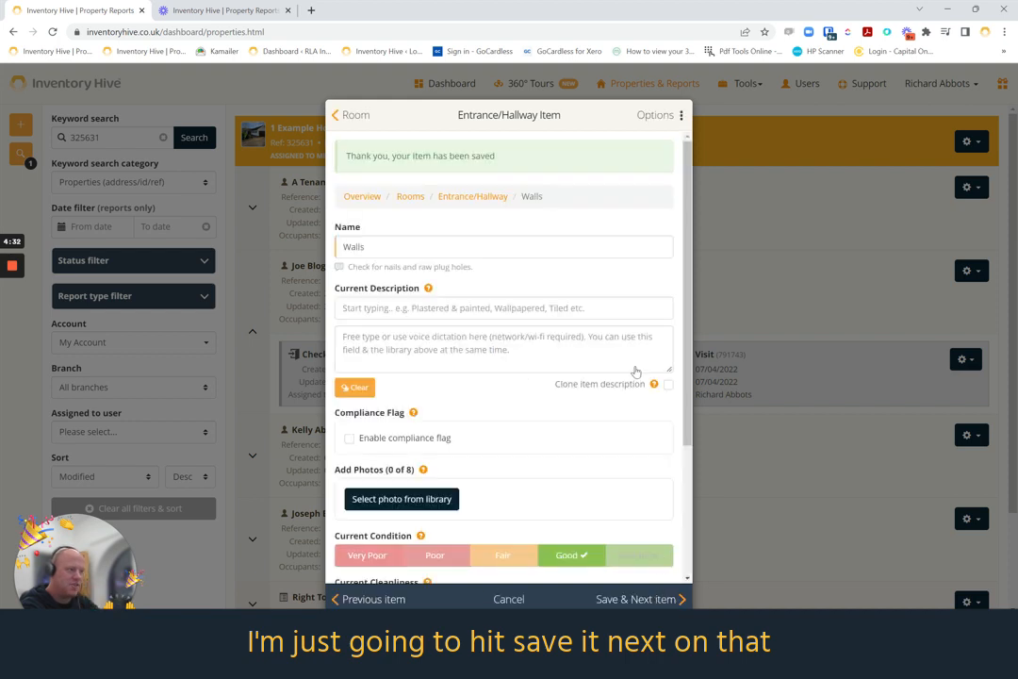
Return to the Check-In Inventory overview and preview the report, viewing it from Maintenance Action Required through to the Property Compliance page
{"action": "left_click", "coordinate": [342, 114]}
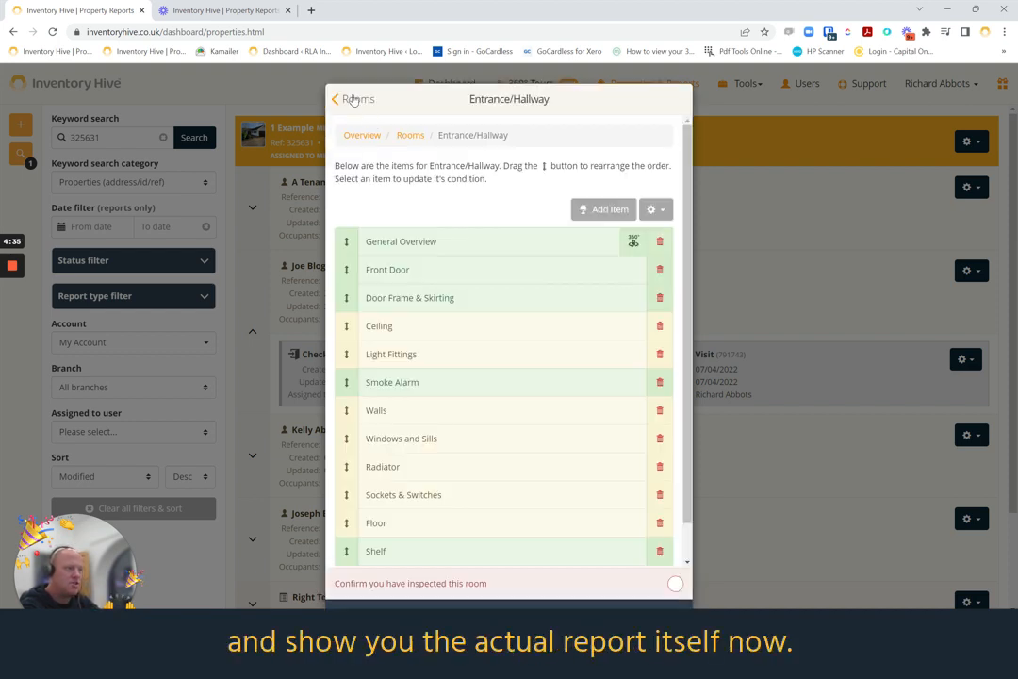
{"action": "left_click", "coordinate": [351, 98]}
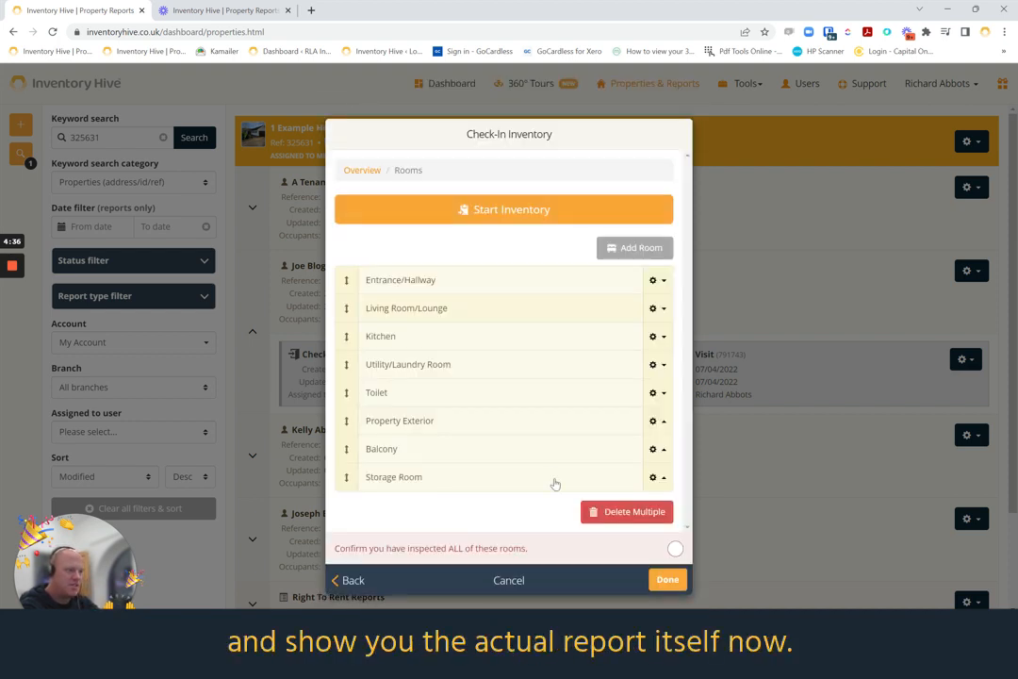
{"action": "left_click", "coordinate": [517, 589]}
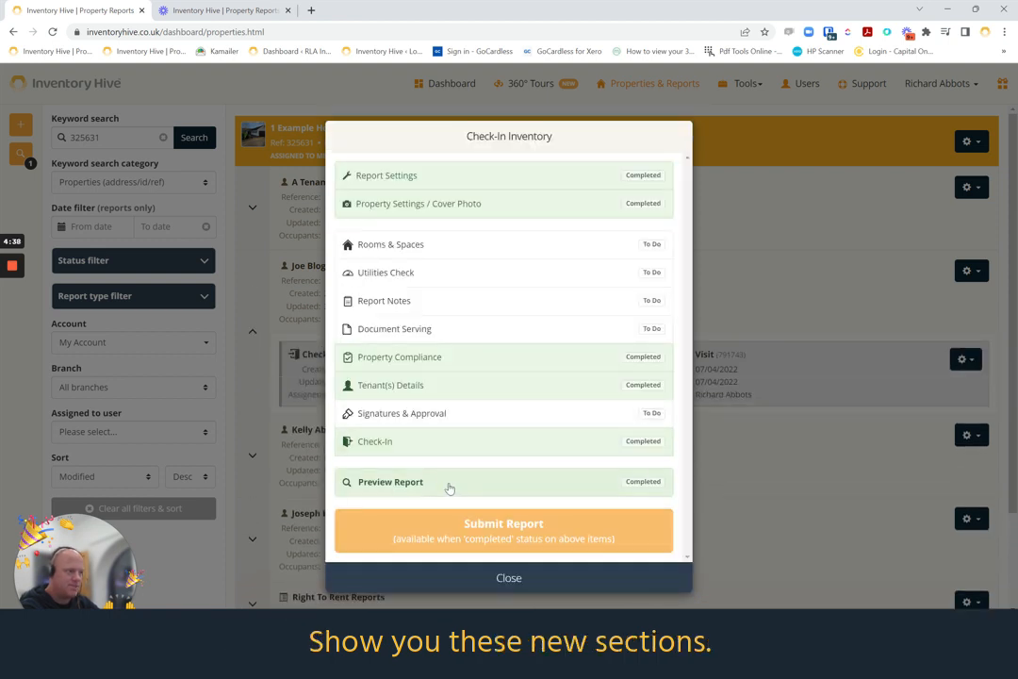
{"action": "left_click", "coordinate": [433, 486]}
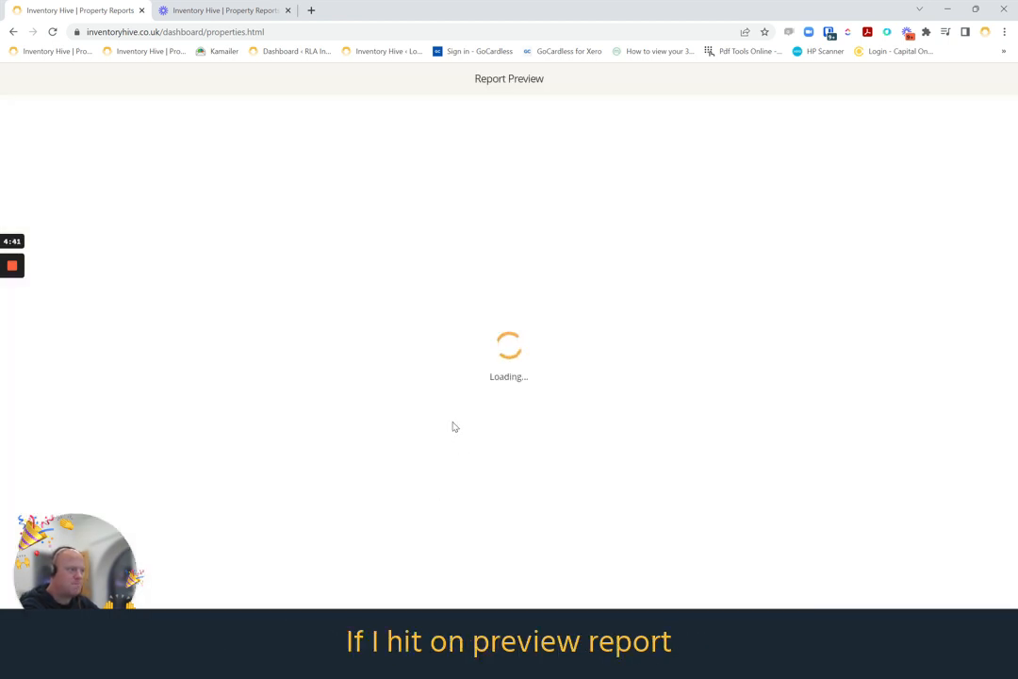
{"action": "scroll", "coordinate": [484, 412], "scroll_direction": "down", "scroll_amount": 1}
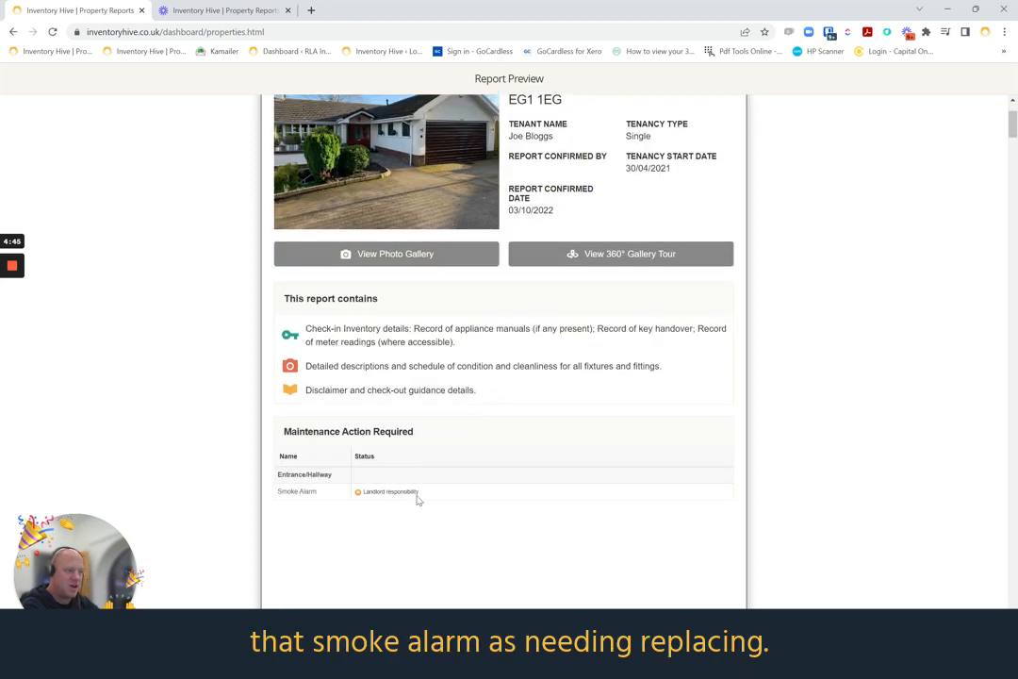
{"action": "scroll", "coordinate": [397, 321], "scroll_direction": "down", "scroll_amount": 1}
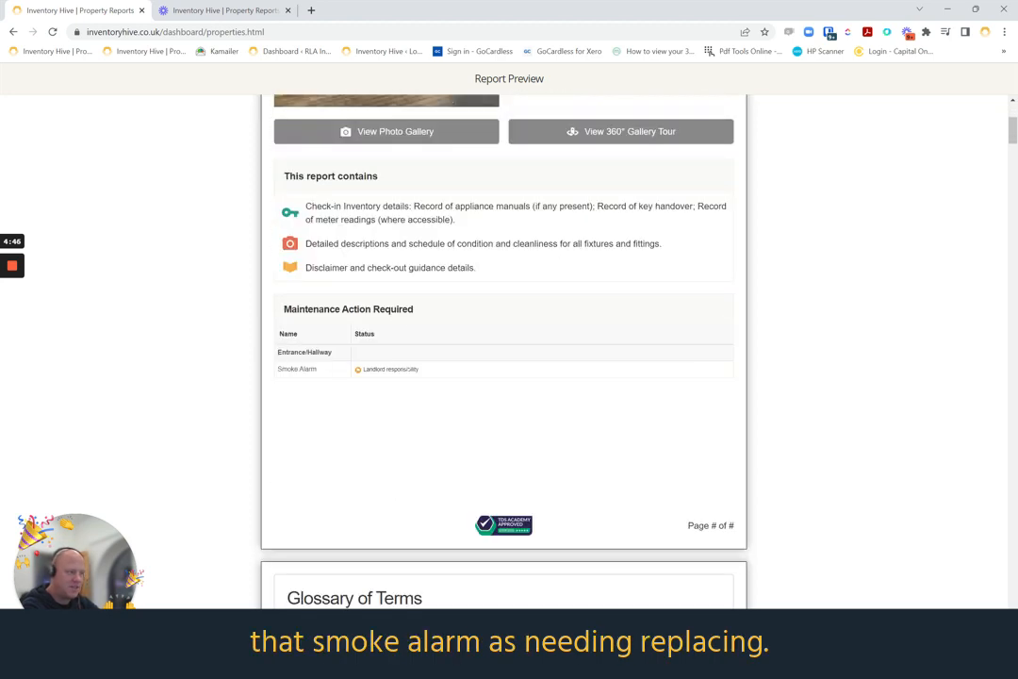
{"action": "scroll", "coordinate": [621, 401], "scroll_direction": "down", "scroll_amount": 1}
{"action": "scroll", "coordinate": [622, 400], "scroll_direction": "down", "scroll_amount": 8}
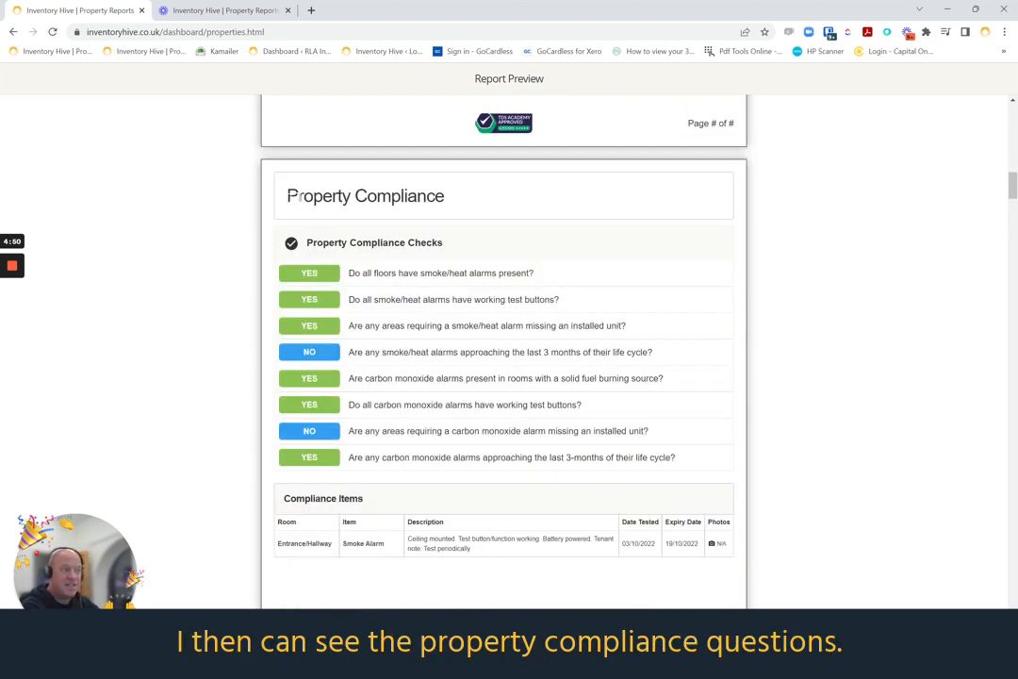
Examine the Property Compliance Checks and Compliance Items in the report preview, and close the preview
{"action": "left_click_drag", "start_coordinate": [286, 196], "coordinate": [445, 197]}
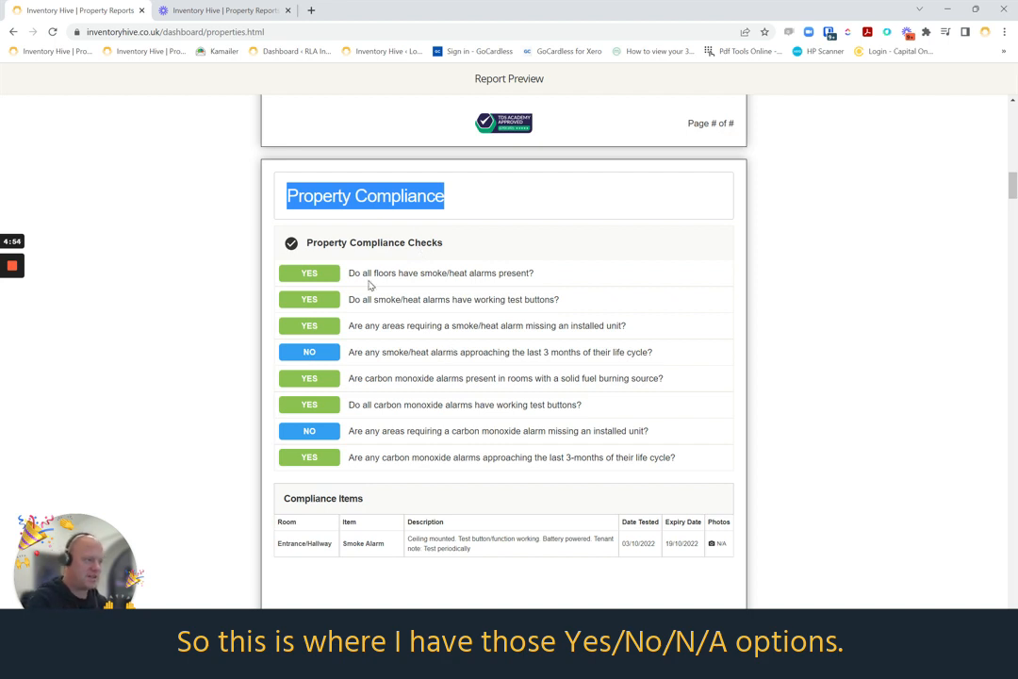
{"action": "scroll", "coordinate": [330, 371], "scroll_direction": "down", "scroll_amount": 2}
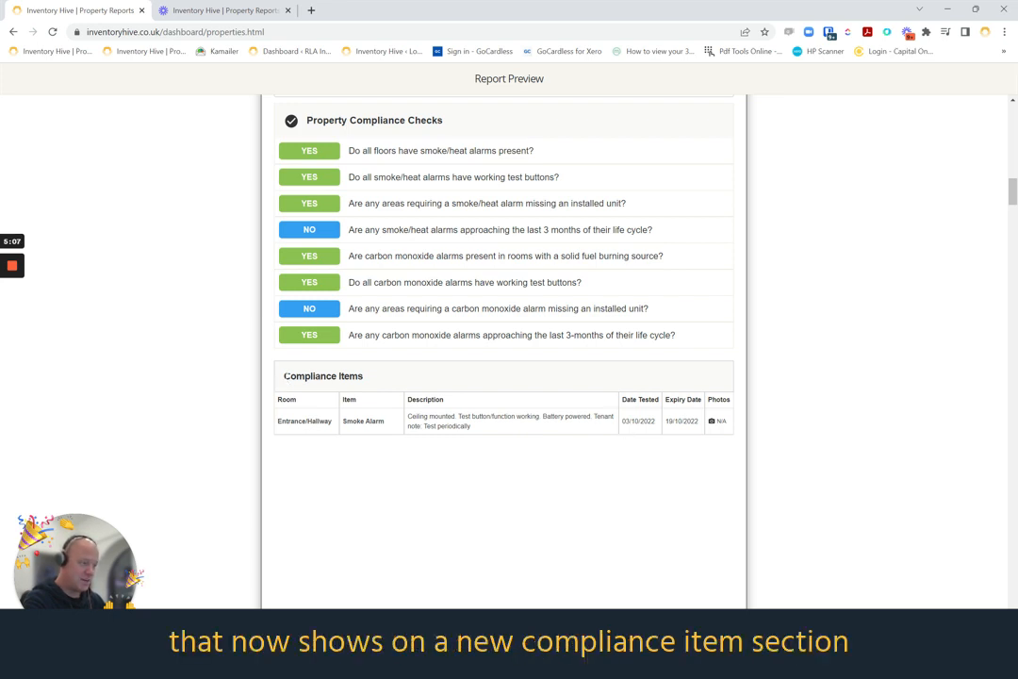
{"action": "left_click_drag", "start_coordinate": [283, 376], "coordinate": [364, 378]}
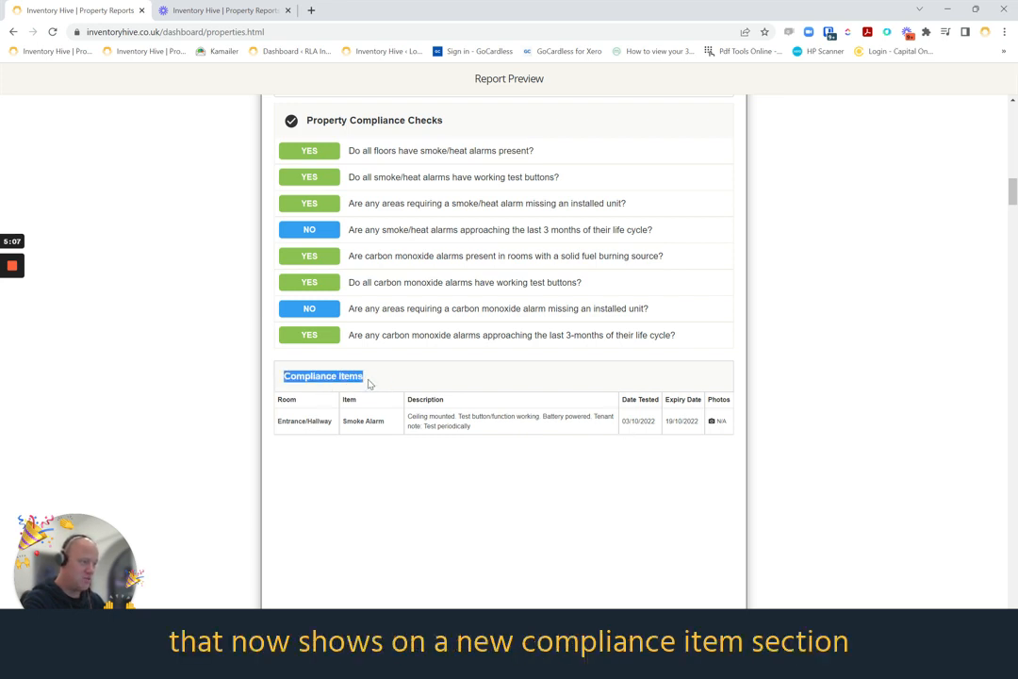
{"action": "left_click", "coordinate": [541, 487]}
{"action": "scroll", "coordinate": [570, 484], "scroll_direction": "up", "scroll_amount": 1}
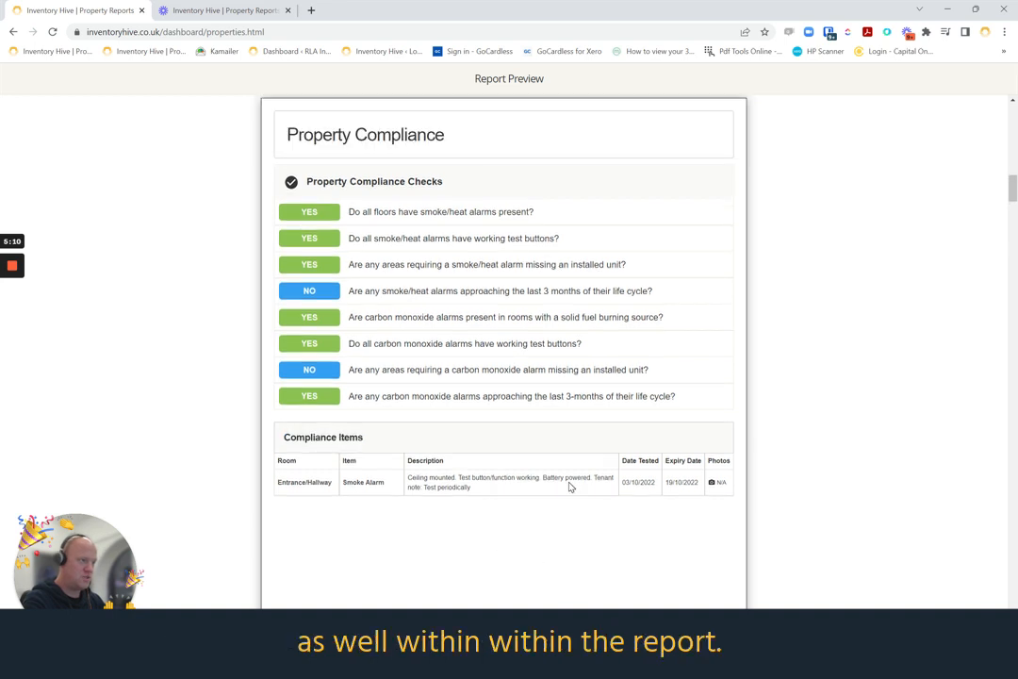
{"action": "scroll", "coordinate": [665, 540], "scroll_direction": "up", "scroll_amount": 1}
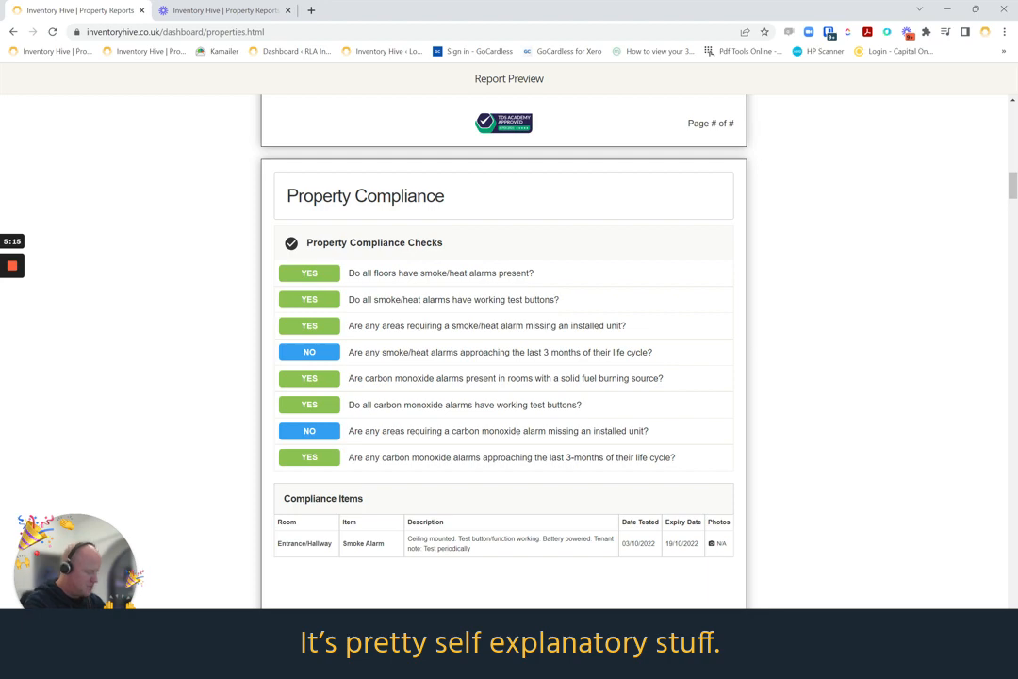
{"action": "key", "text": "Escape"}
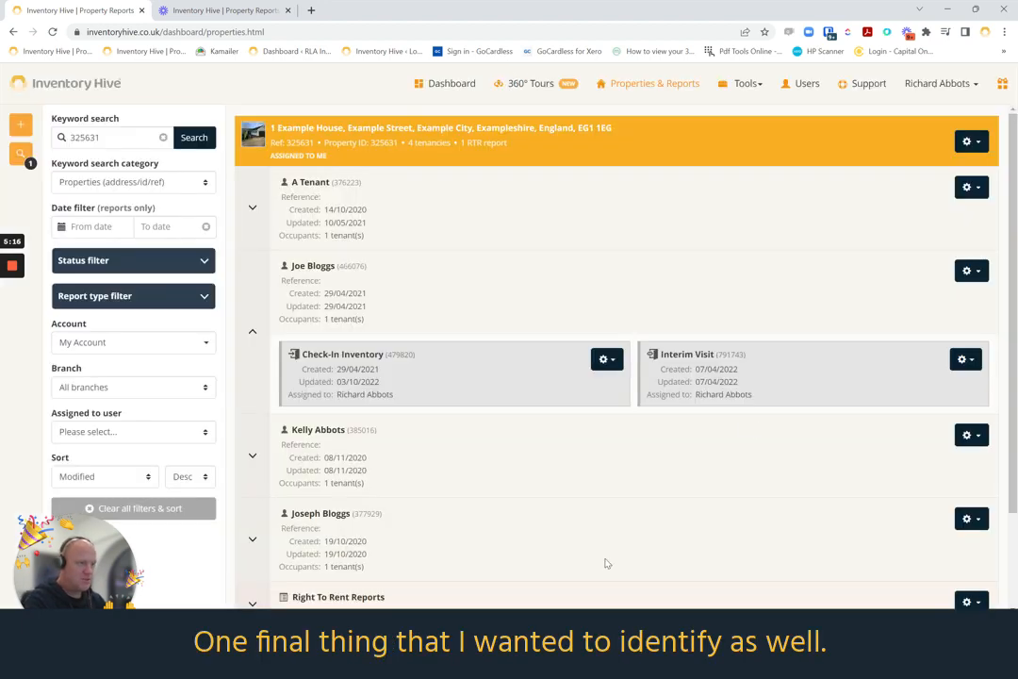
Open the draft Interim Visit report, look over its list of sections including Property Compliance, and close it
{"action": "left_click", "coordinate": [965, 359]}
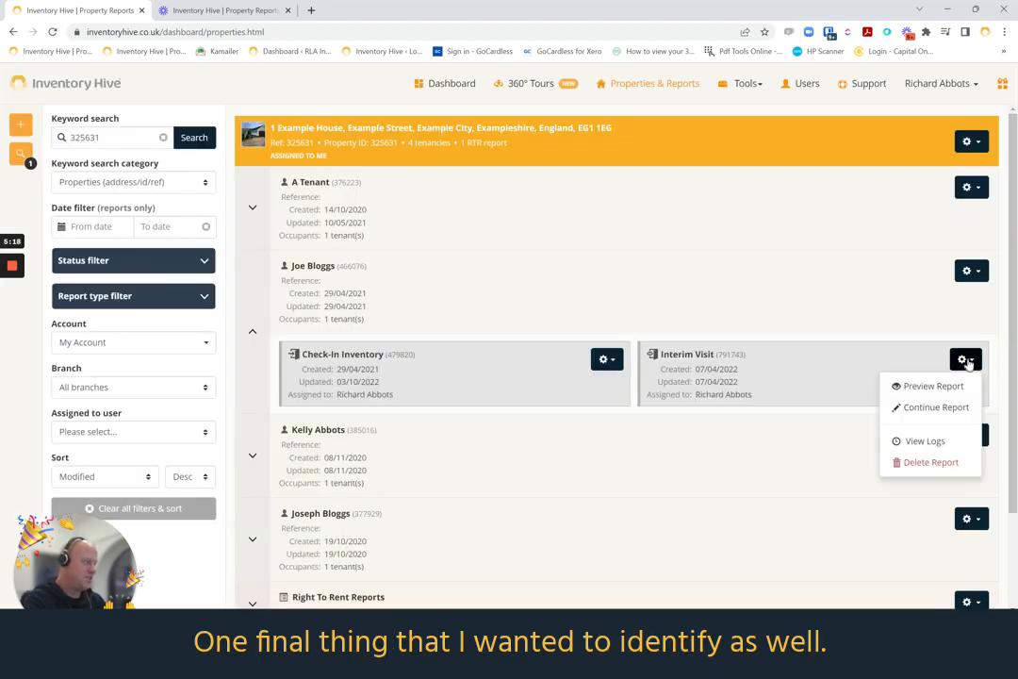
{"action": "left_click", "coordinate": [928, 409]}
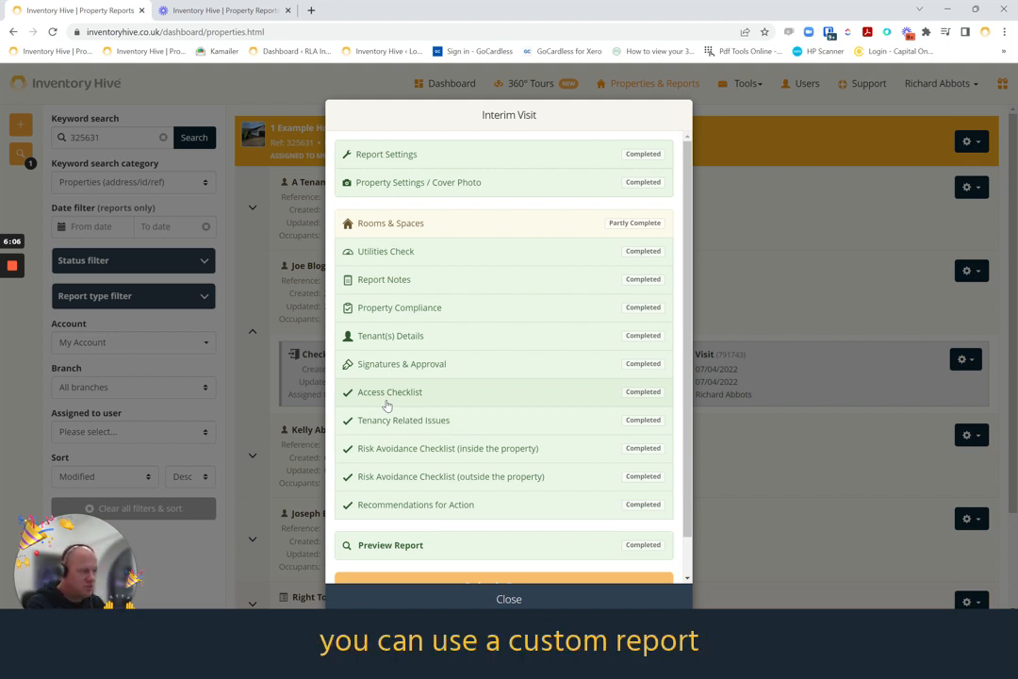
{"action": "left_click", "coordinate": [506, 598]}
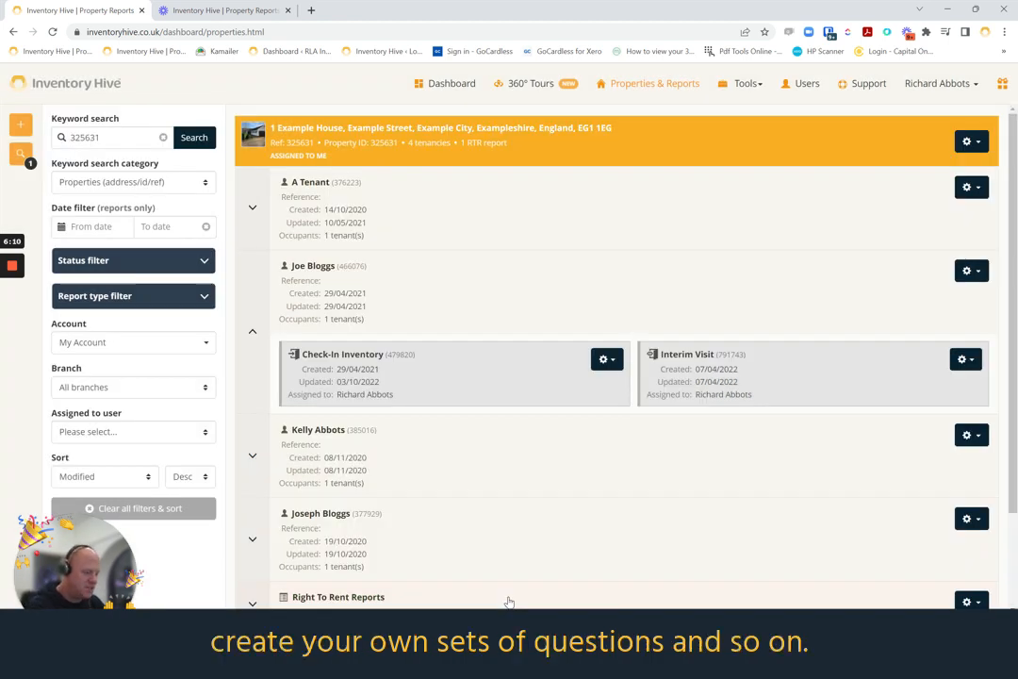
{"action": "left_click", "coordinate": [976, 87]}
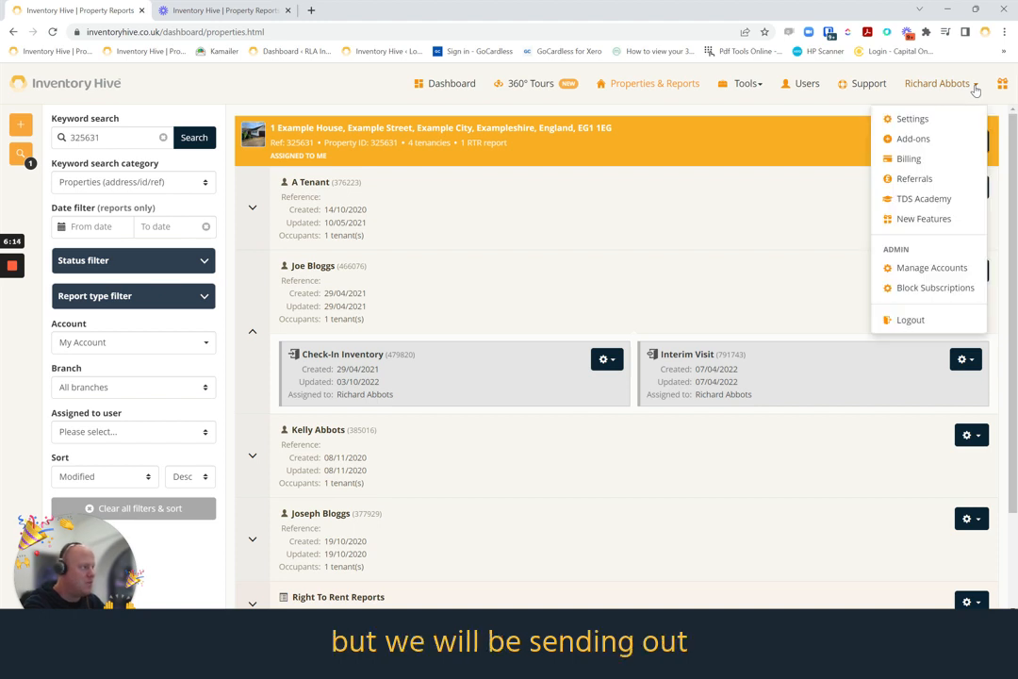
{"action": "left_click", "coordinate": [976, 90]}
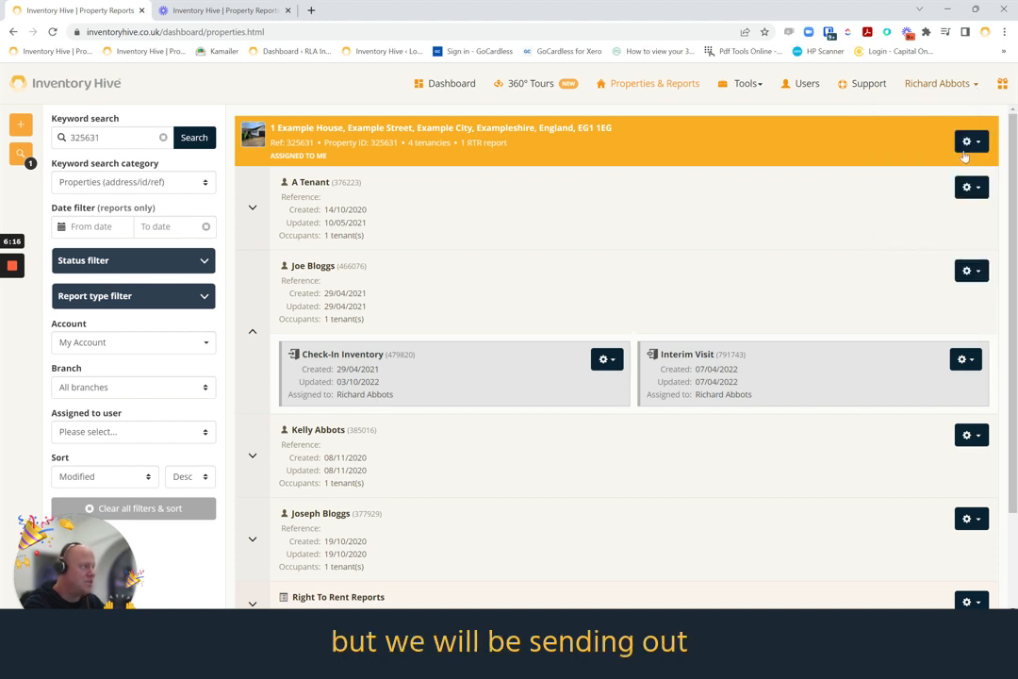
{"action": "left_click", "coordinate": [972, 272]}
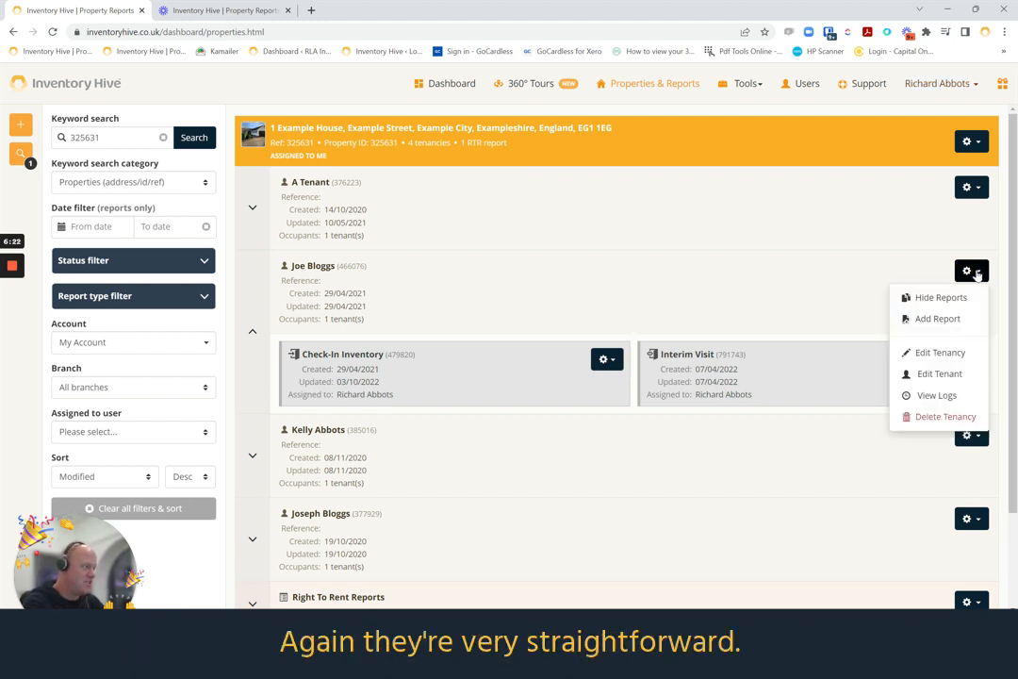
{"action": "left_click", "coordinate": [976, 274]}
Show the actions available for the property, including Add Custom Report
{"action": "left_click", "coordinate": [972, 143]}
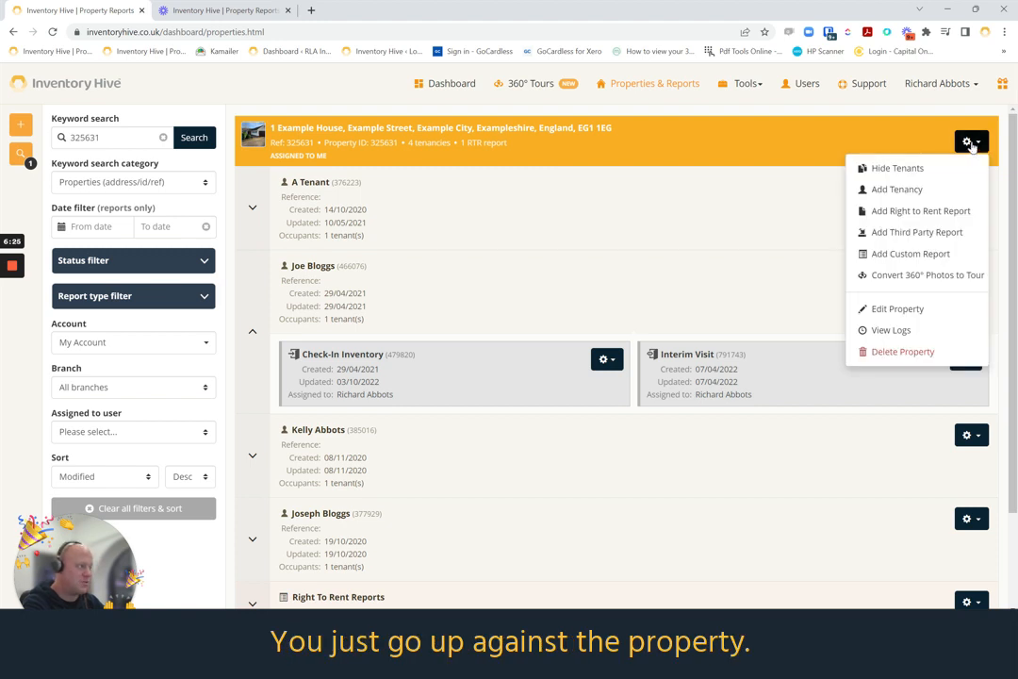